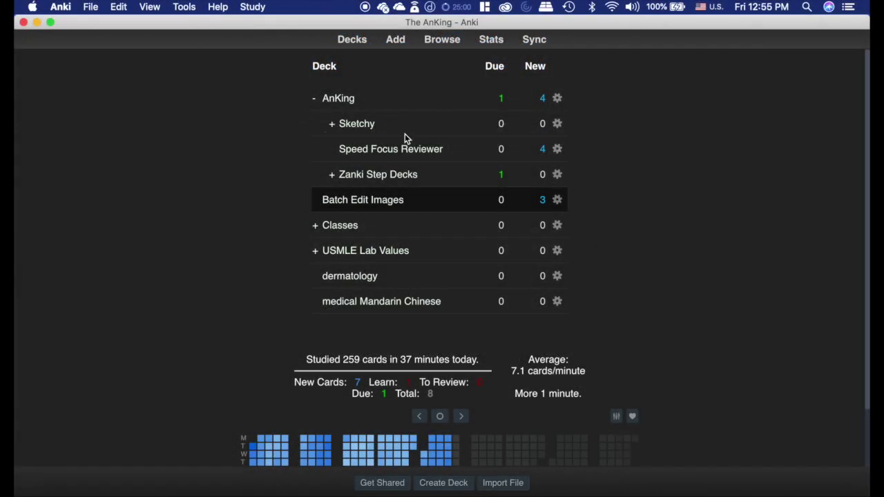
# - Open the card browser, expand the note types and list the cards that use the Cloze-Correct note type
pyautogui.click(444, 43)
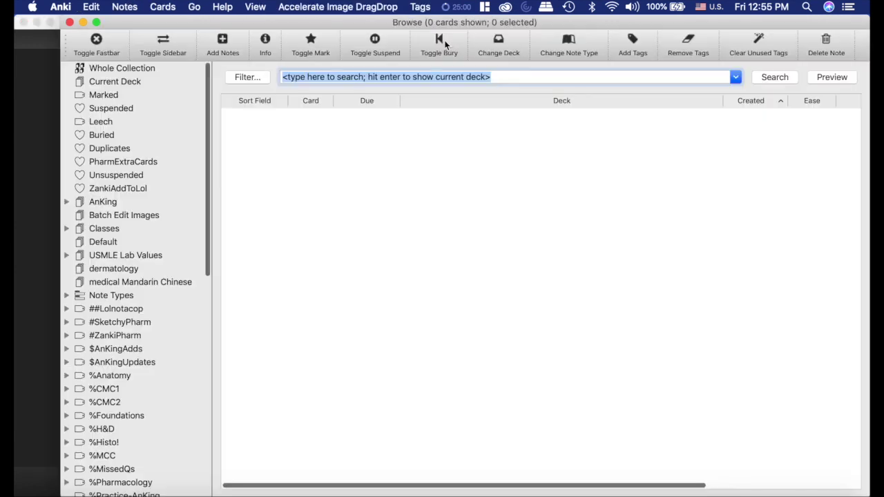
pyautogui.scroll(-3, 71, 221)
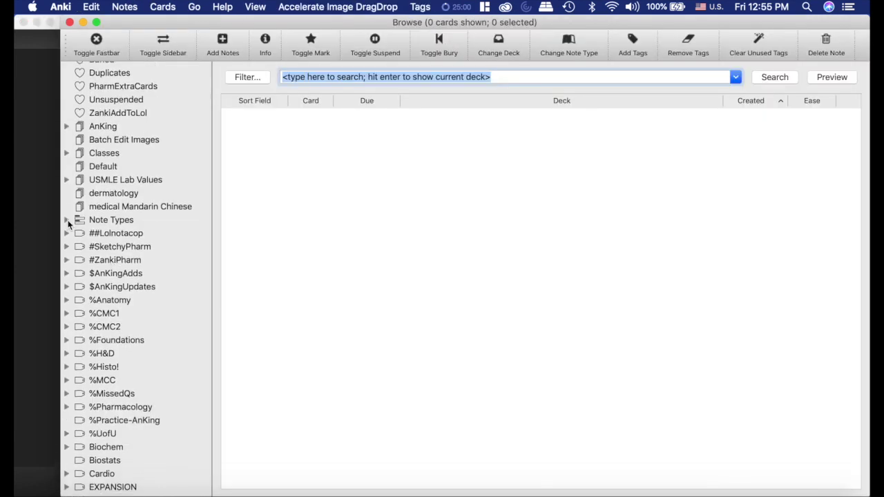
pyautogui.click(69, 220)
pyautogui.scroll(-5, 148, 223)
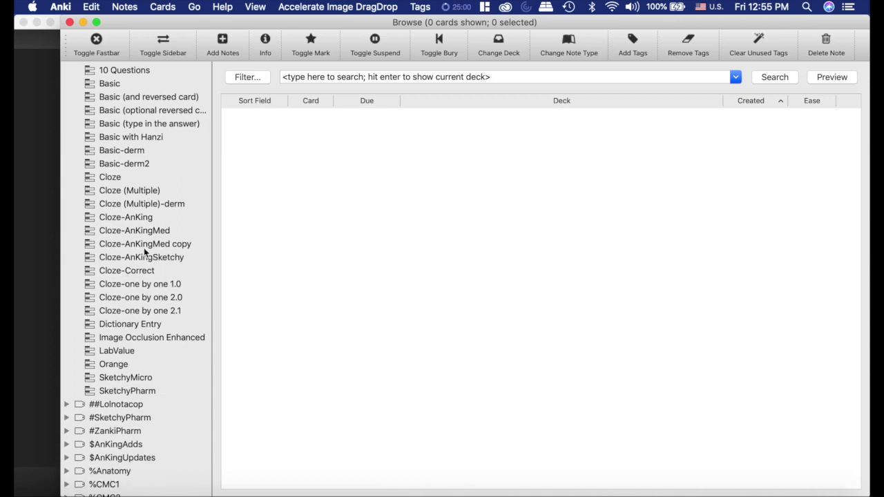
pyautogui.click(143, 273)
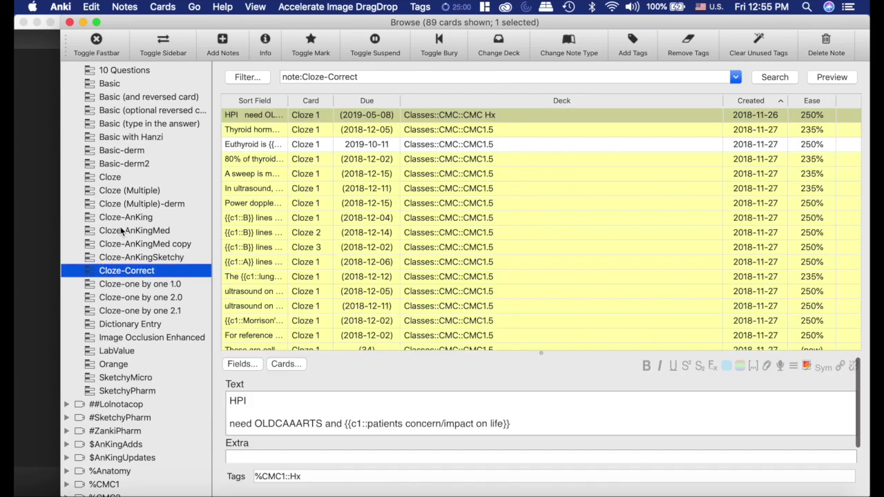
# - View the note type change options for all Cloze-Correct cards and leave them without applying a change
pyautogui.click(385, 203)
pyautogui.press('super+a')
pyautogui.click(570, 43)
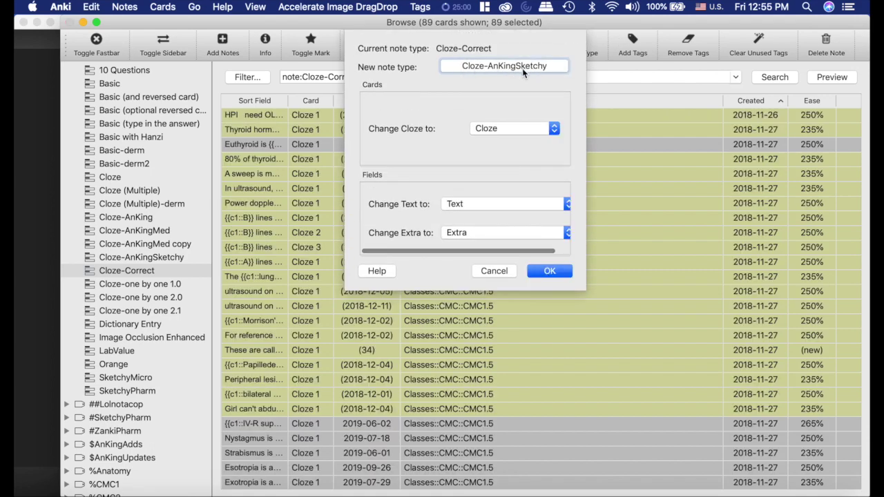
pyautogui.click(502, 272)
# - Collapse the note types and expand the #SketchyPharm tag down to the Antimicrobials (1)-Cell_Wall subtags
pyautogui.scroll(5, 182, 212)
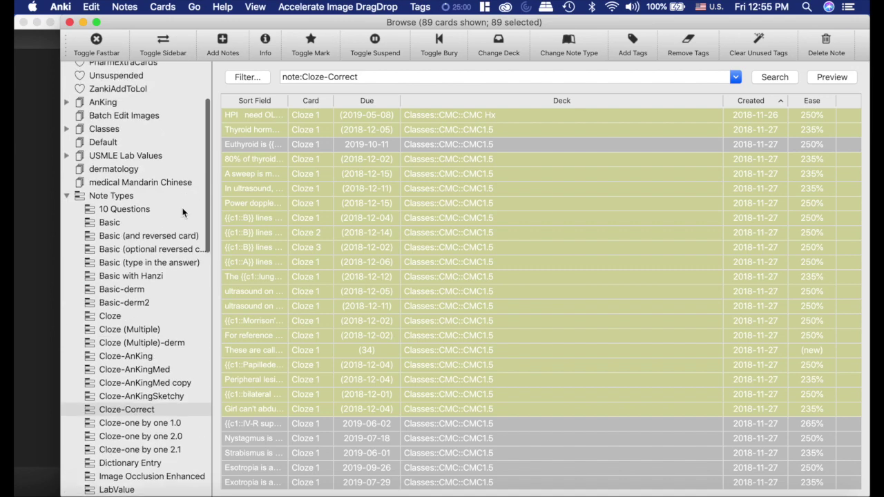
pyautogui.click(67, 196)
pyautogui.scroll(-4, 138, 172)
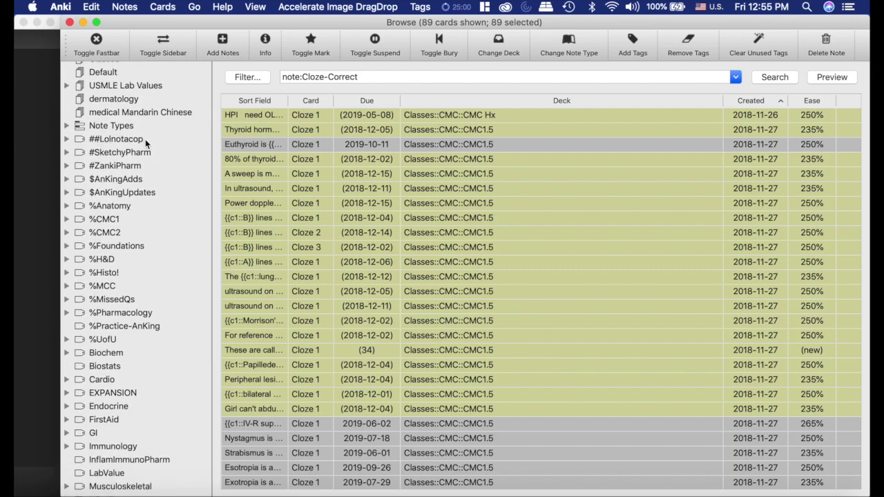
pyautogui.click(67, 153)
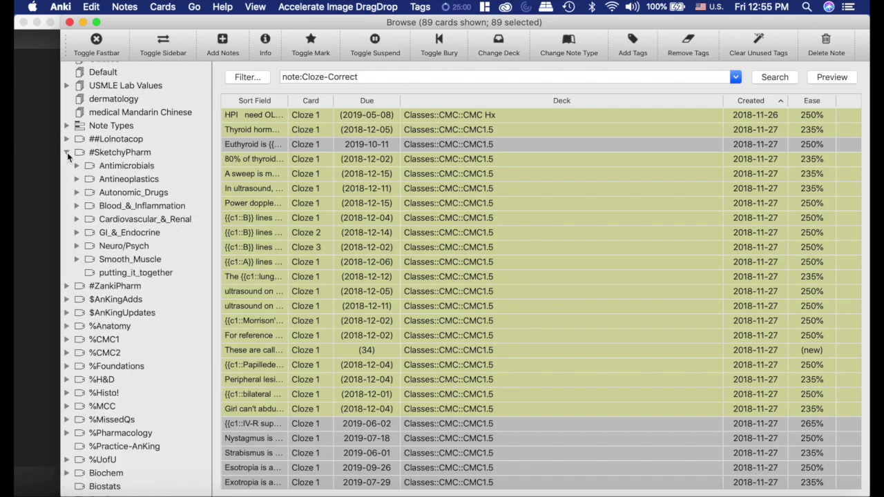
pyautogui.click(77, 166)
pyautogui.click(86, 179)
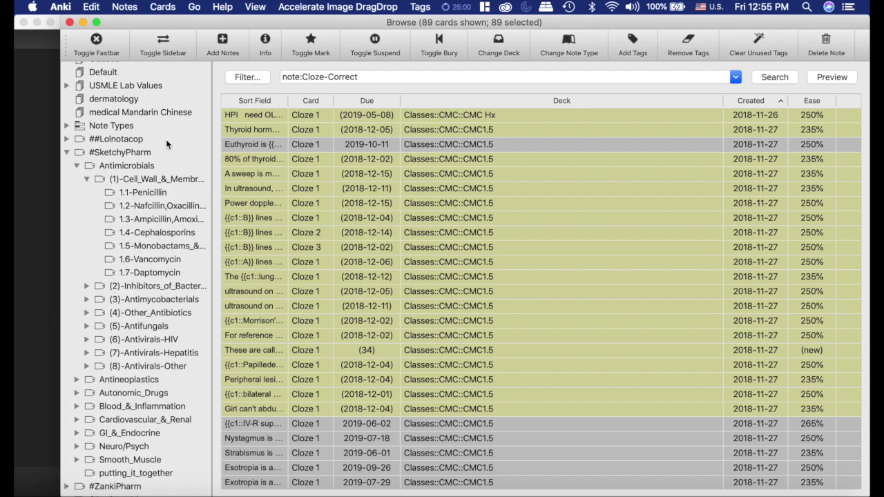
# - Expand the #ZankiPharm tag down to the drug subtags of ^Antimicrobials (1)-Cell_Wall
pyautogui.scroll(-2, 148, 238)
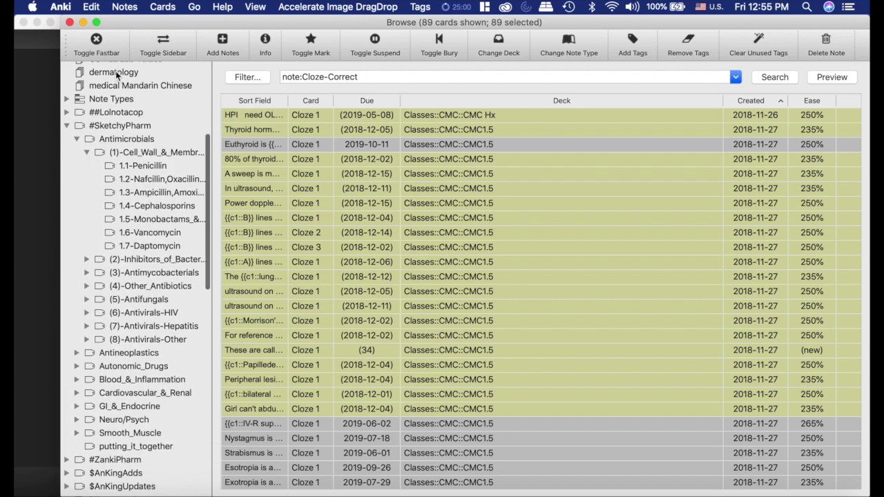
pyautogui.scroll(-5, 177, 222)
pyautogui.scroll(-8, 134, 296)
pyautogui.click(67, 247)
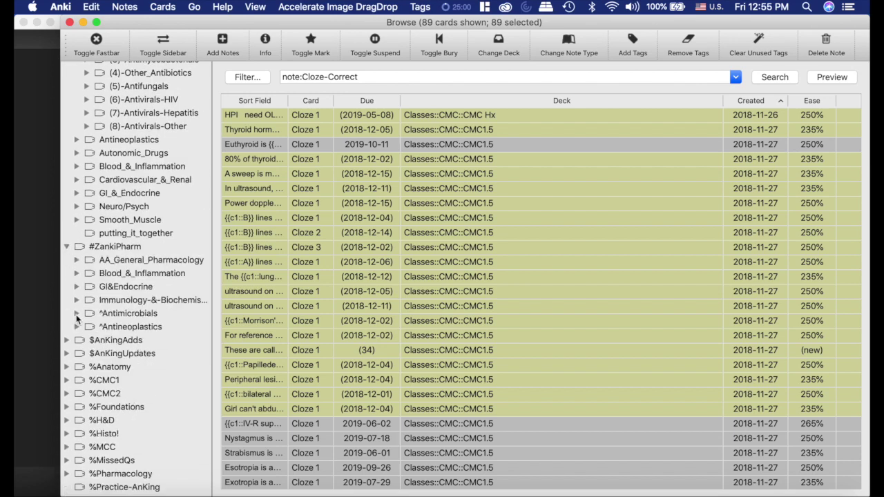
pyautogui.click(76, 318)
pyautogui.click(76, 314)
pyautogui.scroll(-1, 138, 279)
pyautogui.scroll(-2, 138, 278)
pyautogui.click(87, 262)
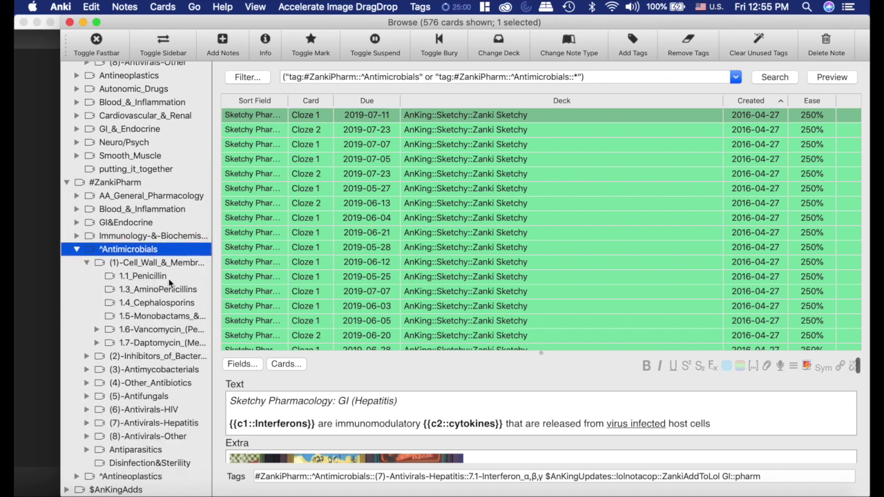
# - Compare the antimicrobial subtags of #SketchyPharm and #ZankiPharm, and collapse the #SketchyPharm tag
pyautogui.scroll(8, 171, 232)
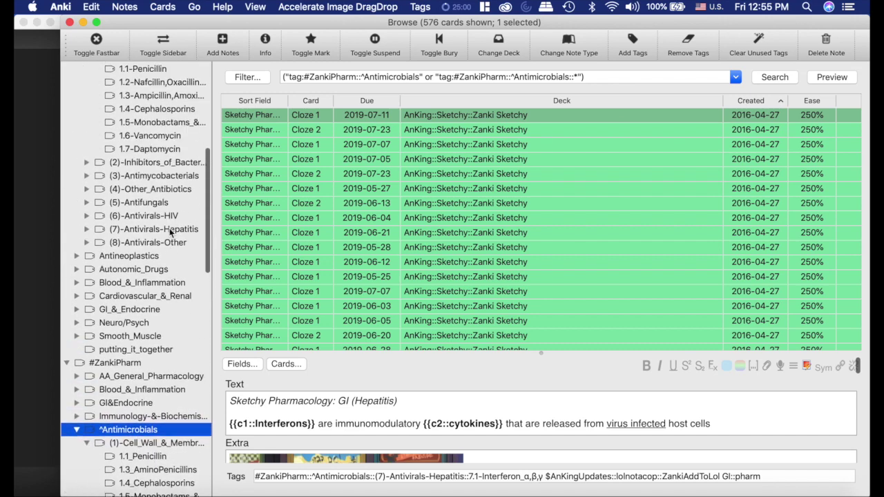
pyautogui.scroll(-6, 163, 310)
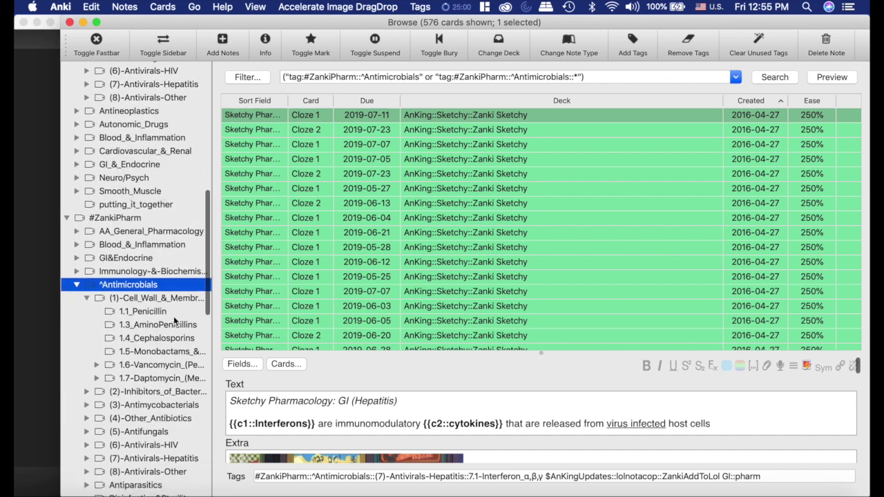
pyautogui.scroll(10, 148, 283)
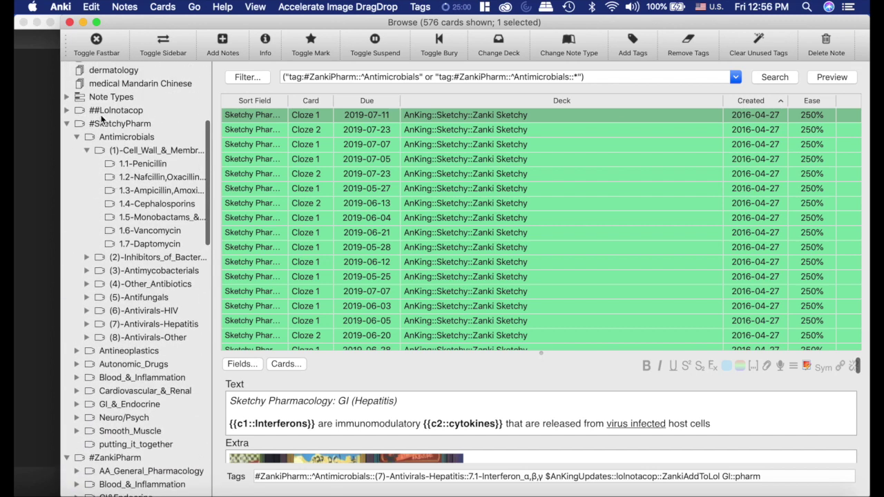
pyautogui.click(67, 124)
# - List the Batch Edit Images deck, enlarge the note editor area and find the first note's Entire Sketch field
pyautogui.scroll(6, 138, 143)
pyautogui.click(145, 170)
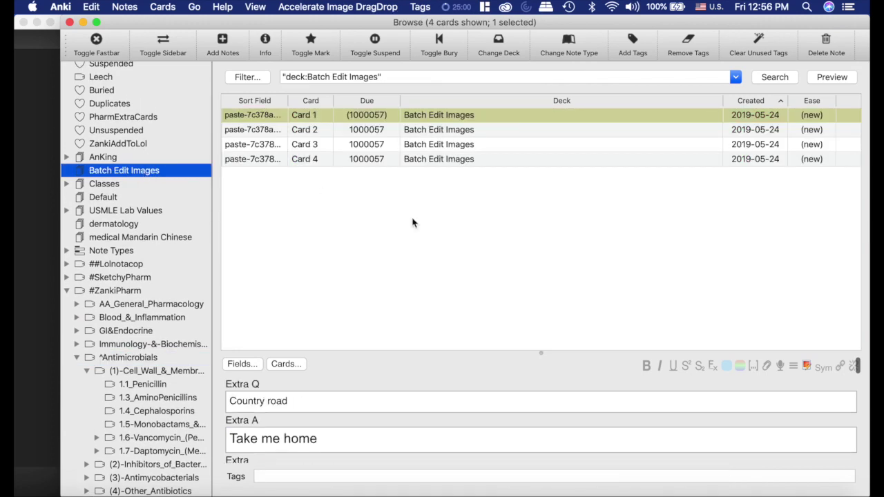
pyautogui.moveTo(552, 355); pyautogui.dragTo(539, 196)
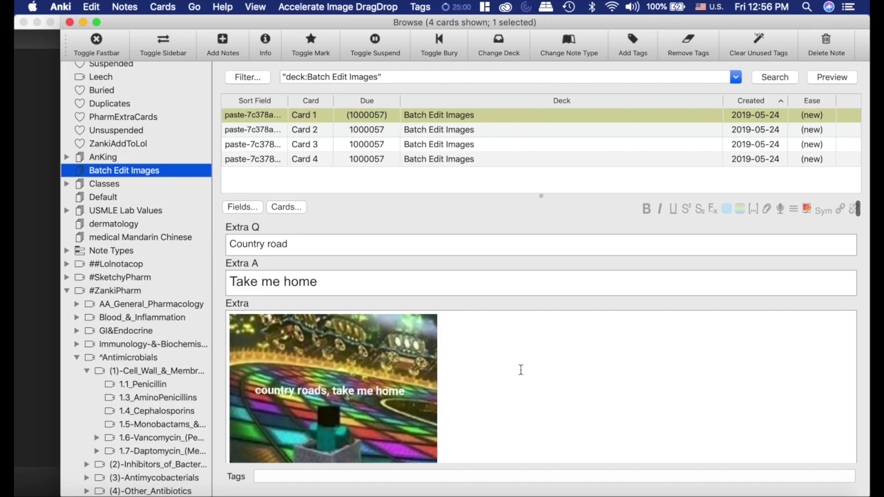
pyautogui.scroll(-20, 524, 380)
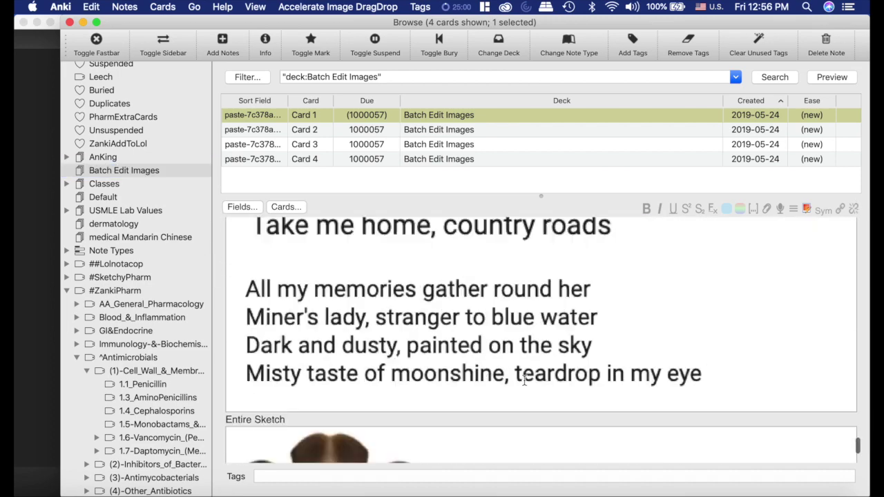
pyautogui.scroll(4, 440, 338)
pyautogui.scroll(-2, 364, 282)
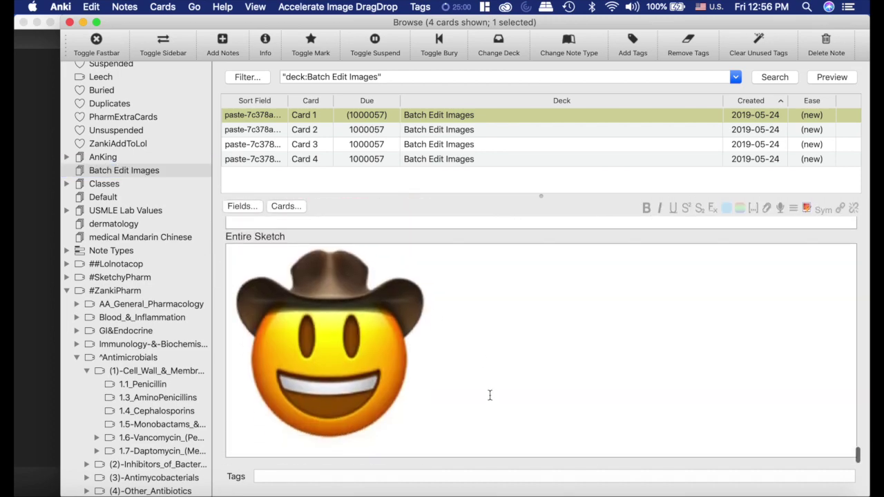
# - Copy the HTML code of the cowboy emoji image from the Entire Sketch field and close the HTML editor
pyautogui.click(489, 395)
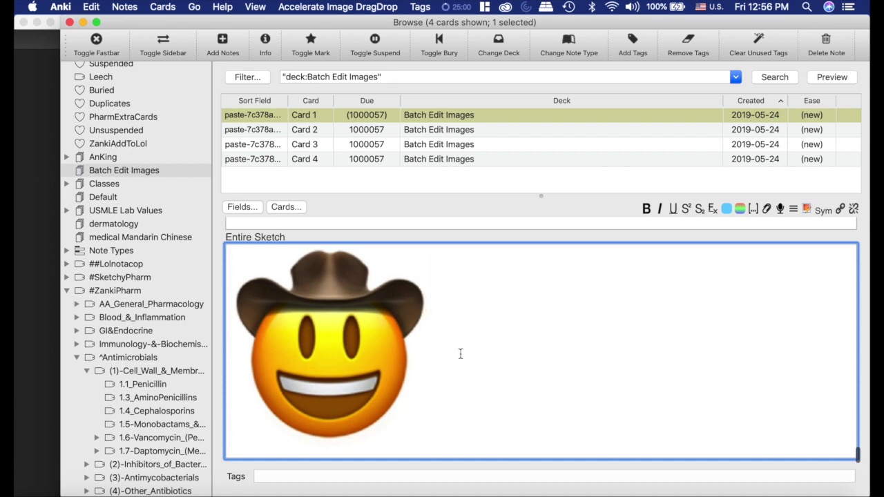
pyautogui.scroll(3, 460, 354)
pyautogui.scroll(-3, 521, 379)
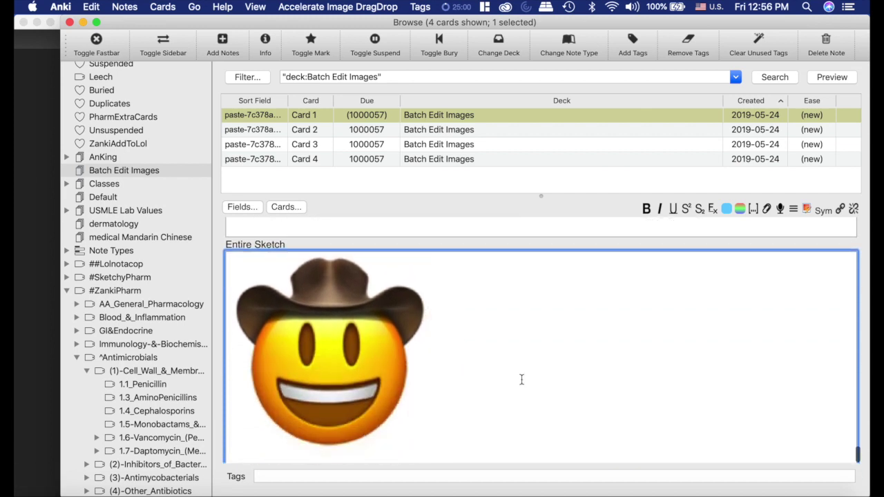
pyautogui.press('super+shift+x')
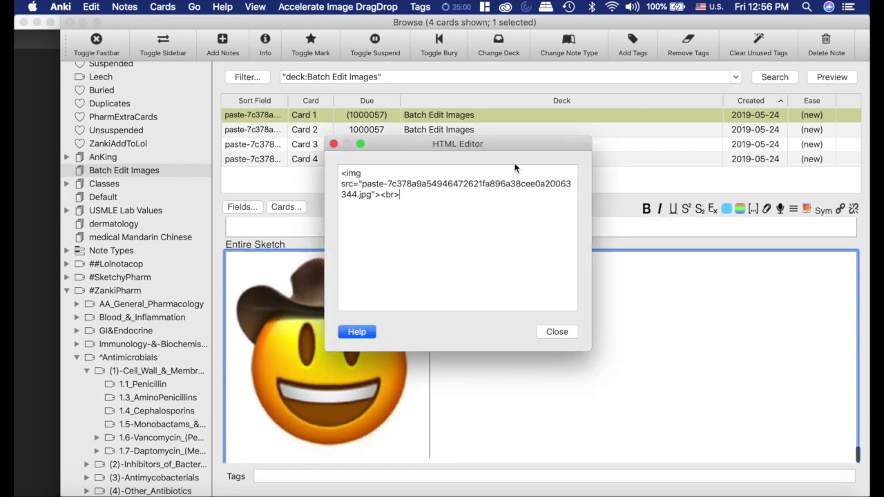
pyautogui.moveTo(405, 196); pyautogui.dragTo(340, 171)
pyautogui.press('super+c')
pyautogui.click(333, 144)
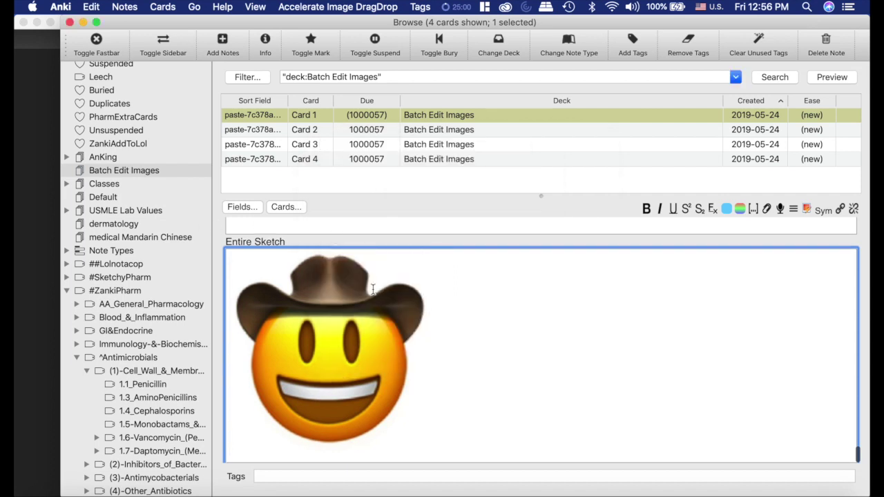
# - List the cards tagged #ZankiPharm 1.1_Penicillin and select all of them
pyautogui.scroll(3, 354, 280)
pyautogui.scroll(3, 352, 280)
pyautogui.scroll(-8, 410, 358)
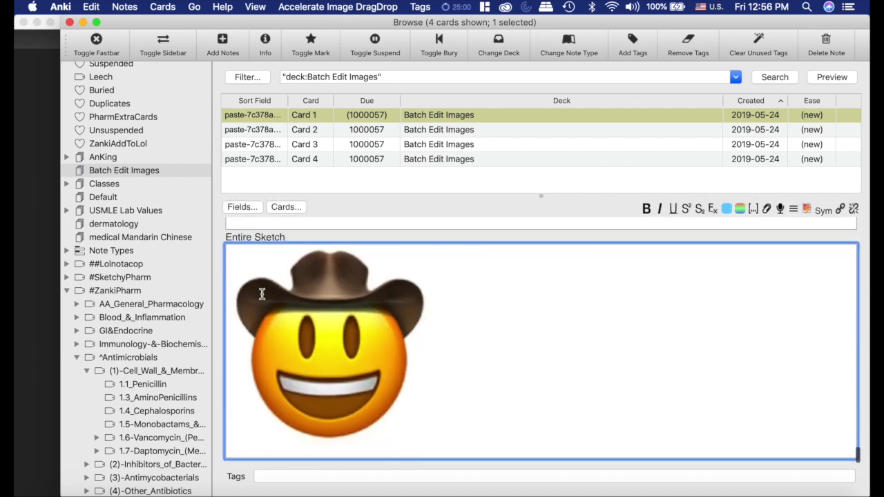
pyautogui.scroll(-4, 79, 290)
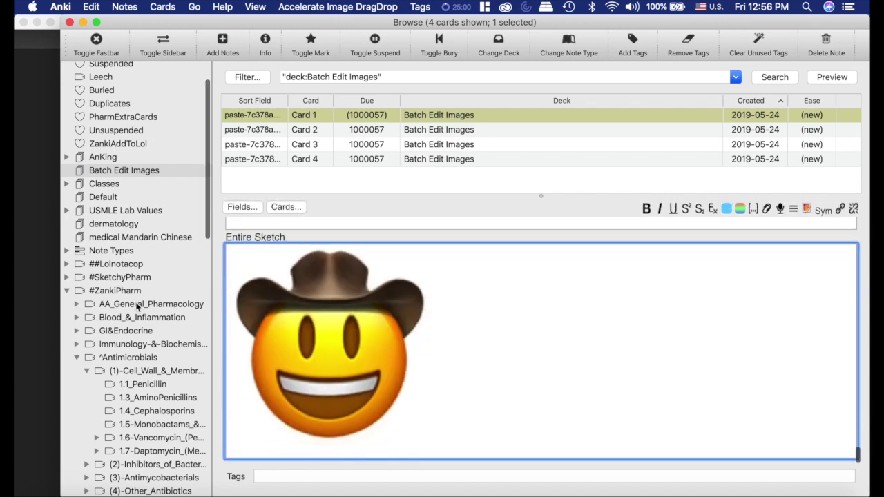
pyautogui.click(122, 305)
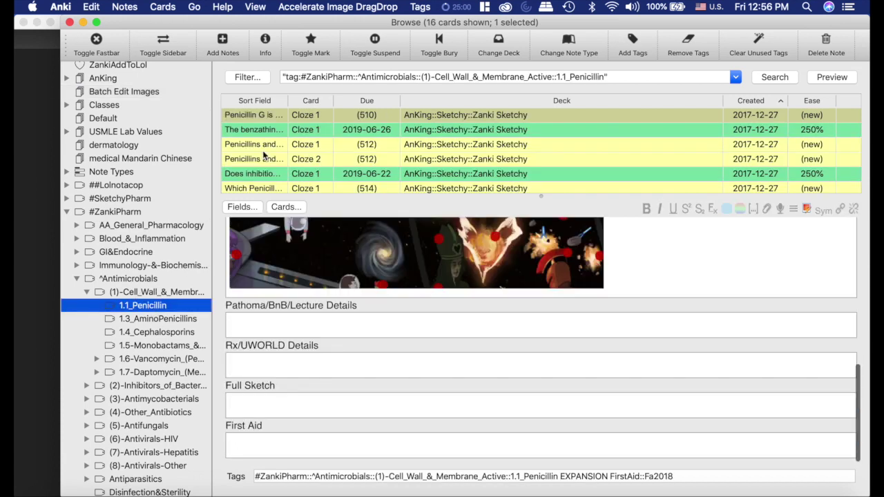
pyautogui.click(290, 131)
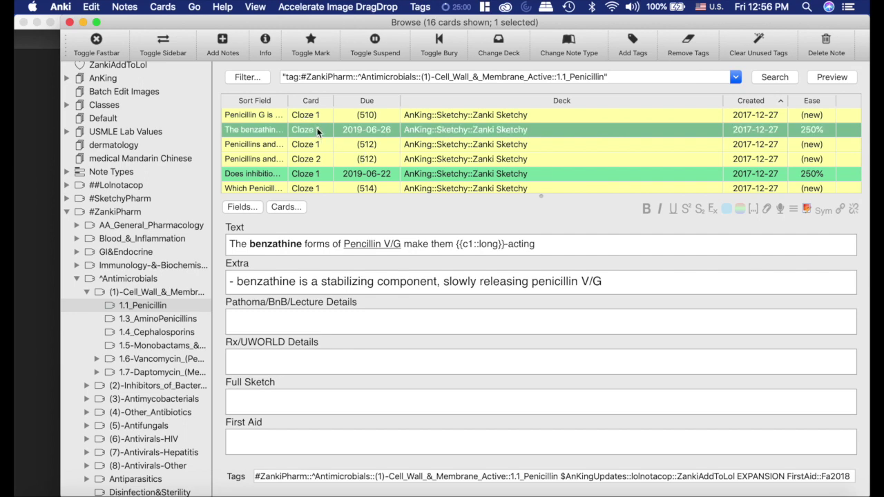
pyautogui.press('super+a')
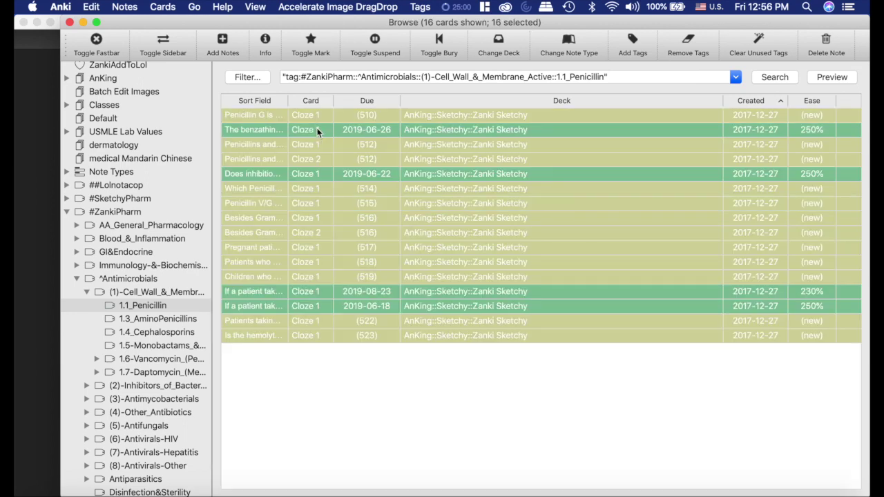
# - Batch edit the selected notes to add the copied image code after the Full Sketch field's content, inserted as HTML
pyautogui.click(93, 5)
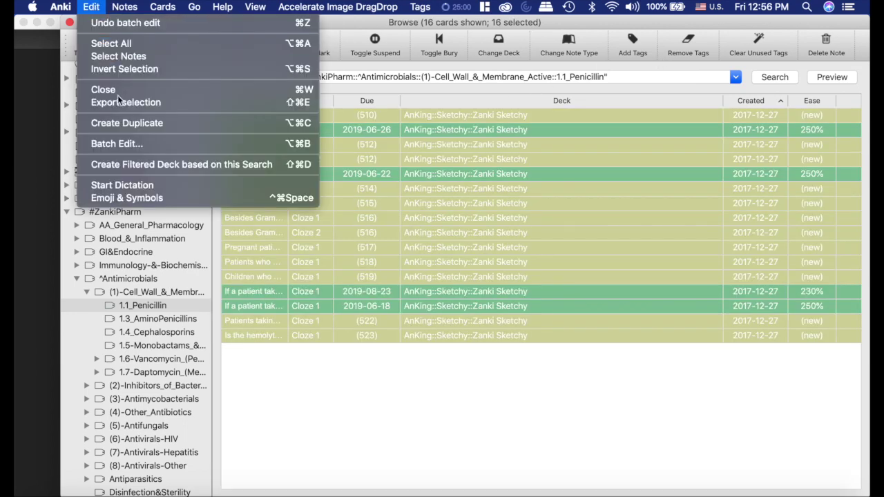
pyautogui.click(181, 148)
pyautogui.press('super+v')
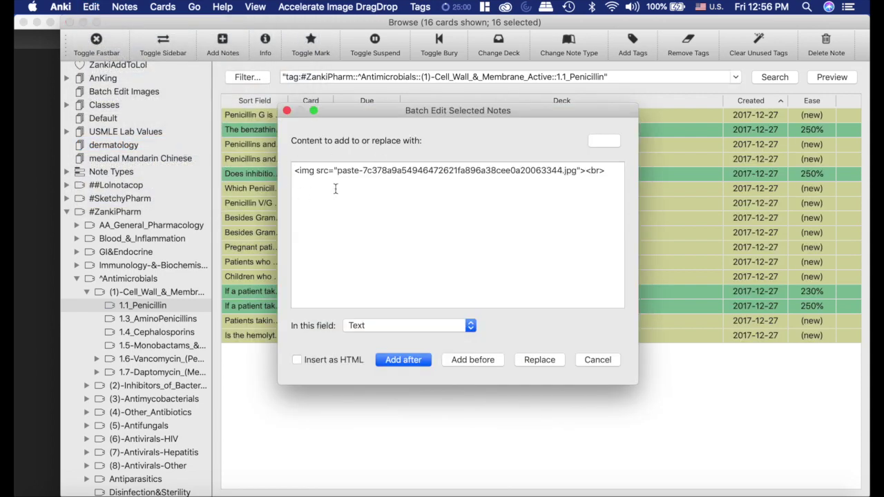
pyautogui.click(388, 326)
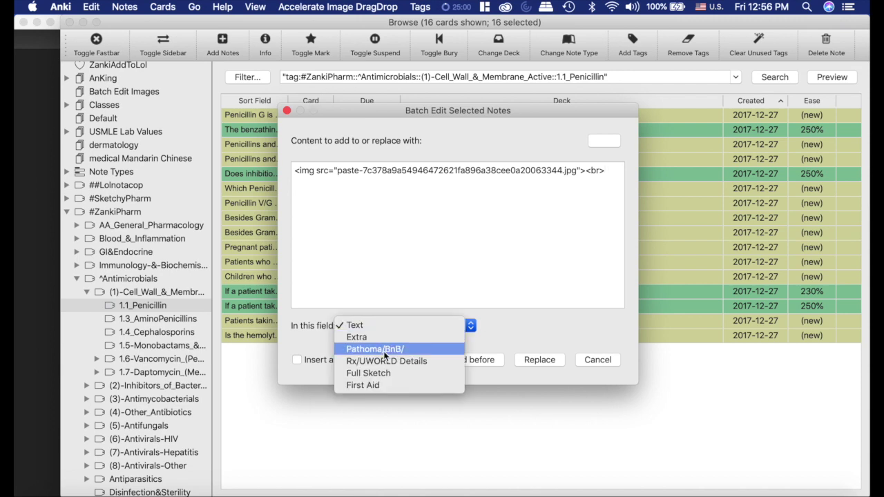
pyautogui.click(378, 372)
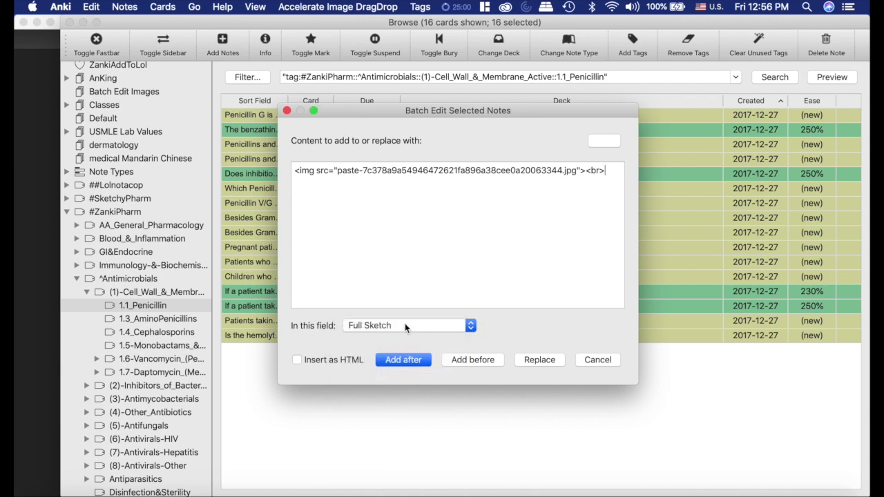
pyautogui.click(298, 361)
pyautogui.click(398, 359)
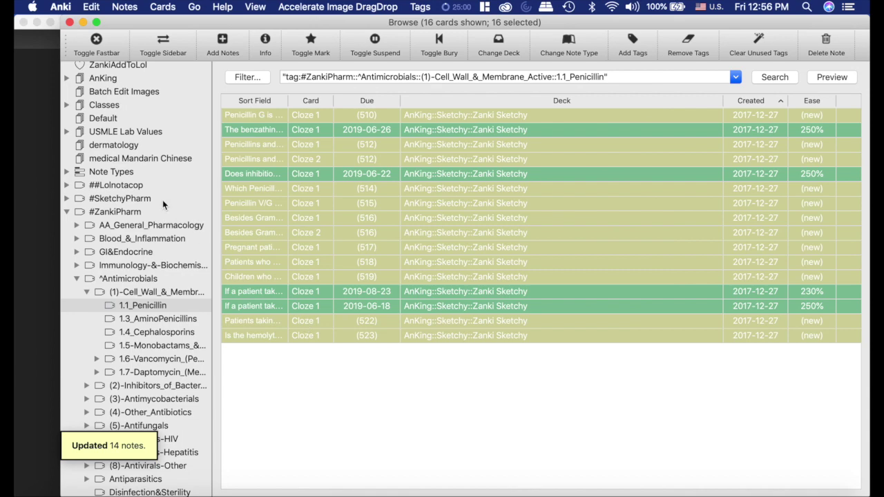
# - List the Batch Edit Images deck and place the cursor in the first note's More About This Topic field
pyautogui.scroll(2, 138, 107)
pyautogui.click(138, 107)
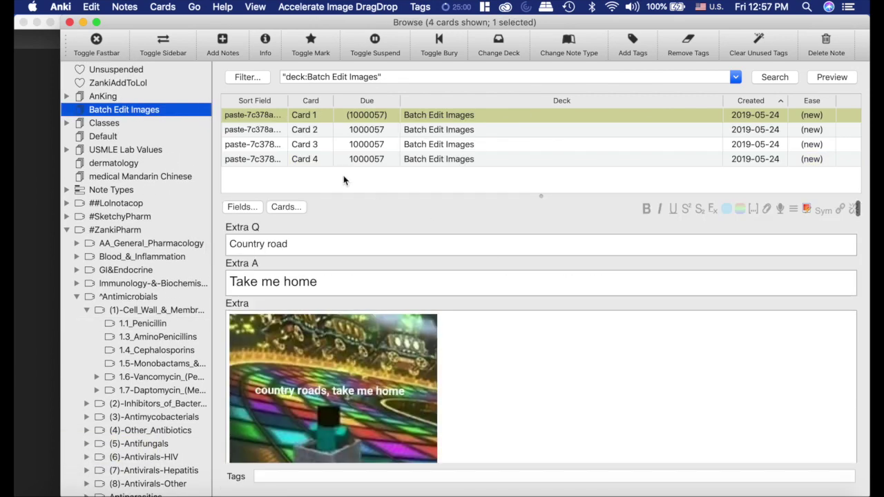
pyautogui.scroll(-20, 508, 427)
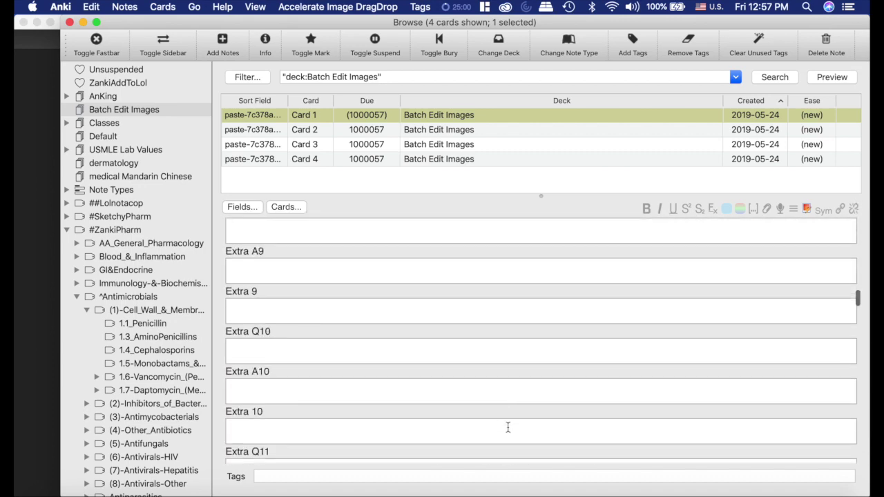
pyautogui.scroll(-15, 508, 428)
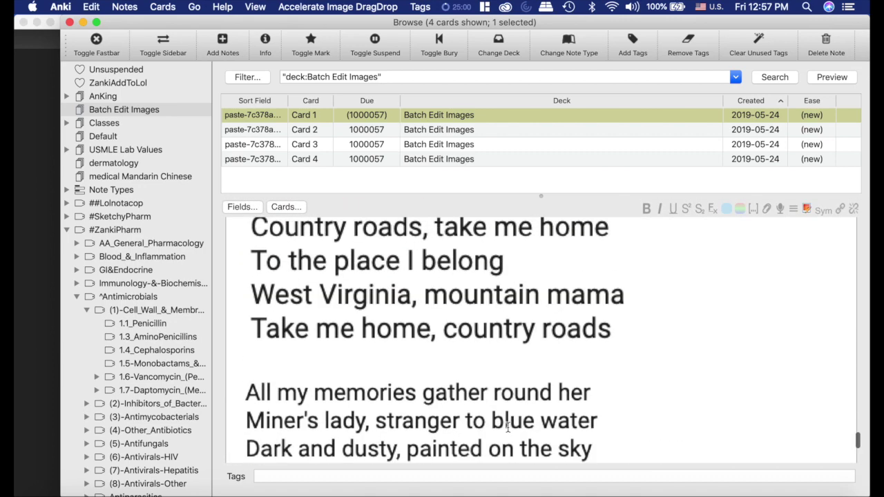
pyautogui.scroll(-5, 690, 325)
pyautogui.click(773, 326)
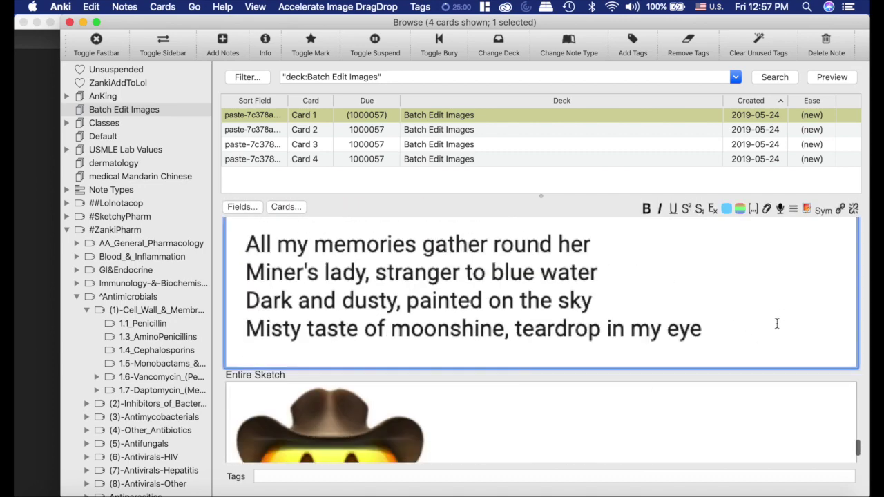
pyautogui.scroll(3, 796, 316)
pyautogui.scroll(-3, 796, 316)
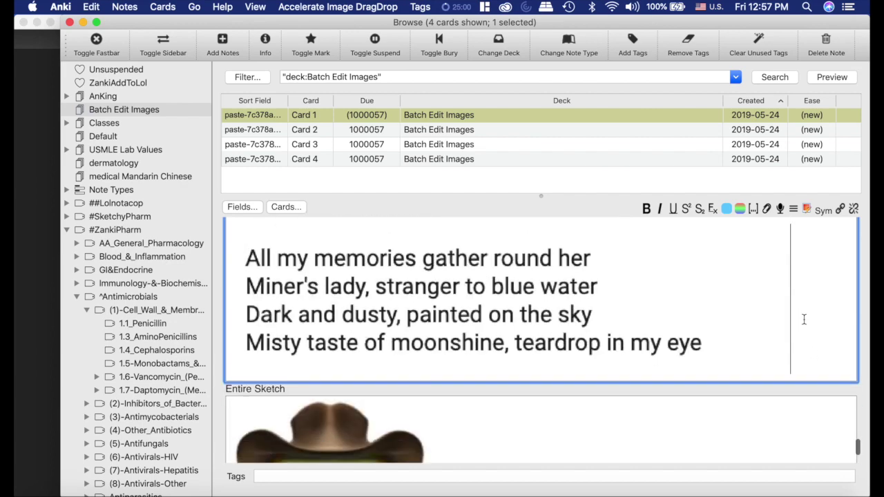
pyautogui.scroll(15, 417, 297)
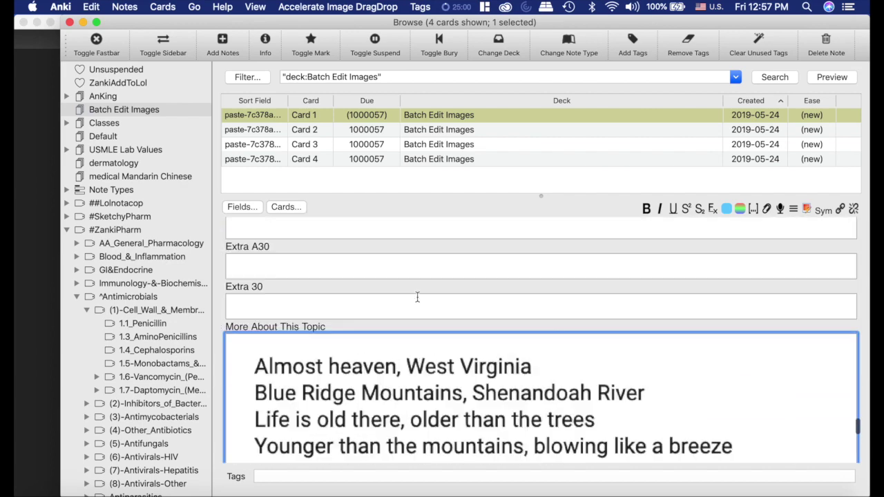
pyautogui.scroll(-11, 437, 296)
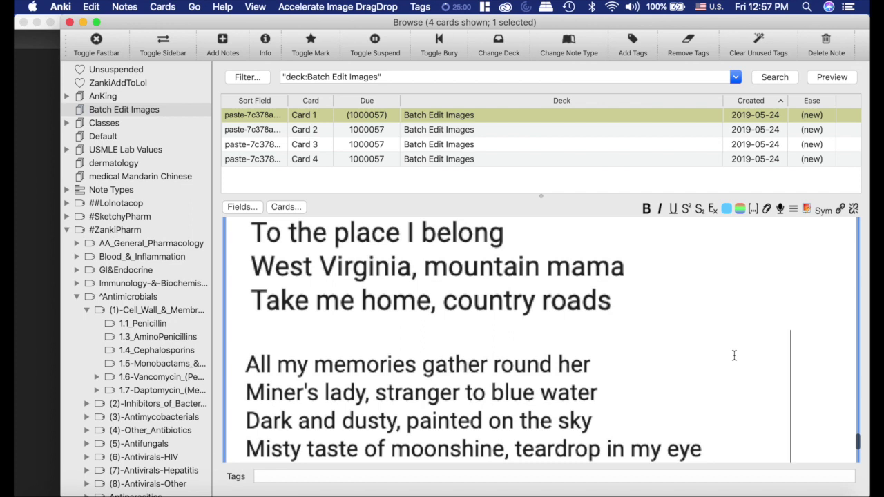
# - Copy the HTML code of the three lyrics images from the More About This Topic field and close the HTML editor
pyautogui.press('super+shift+x')
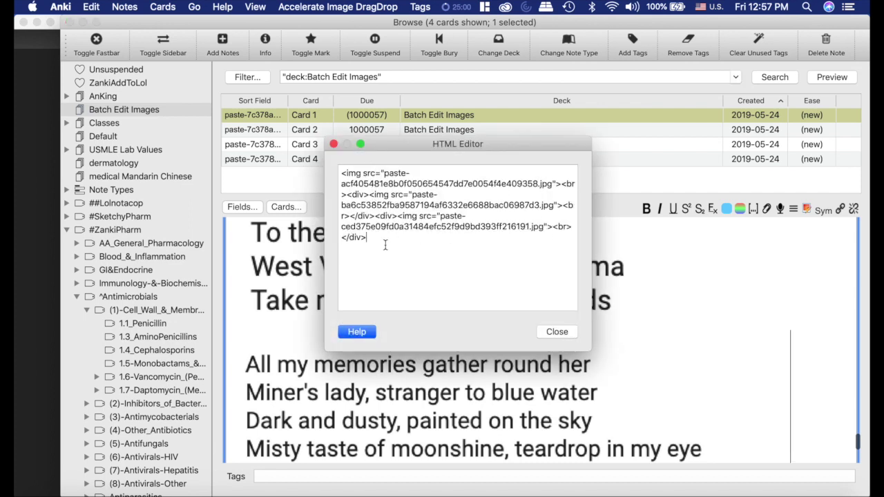
pyautogui.moveTo(368, 238); pyautogui.dragTo(336, 172)
pyautogui.press('super+c')
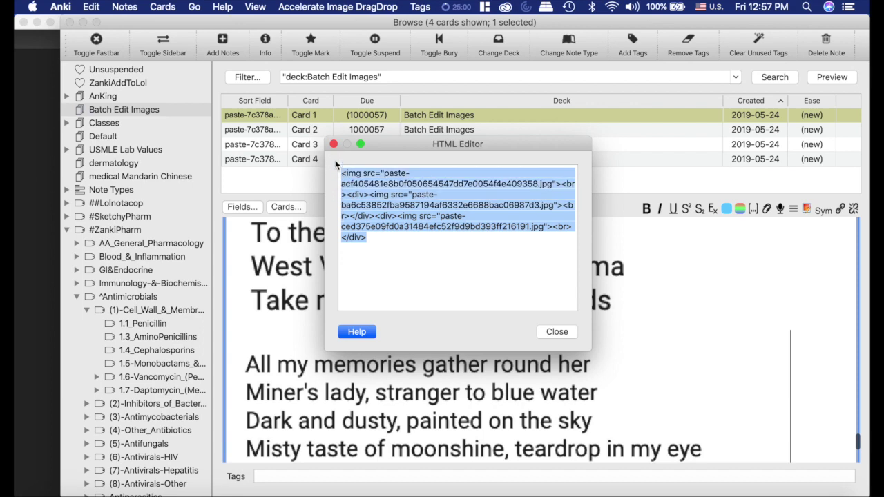
pyautogui.click(334, 143)
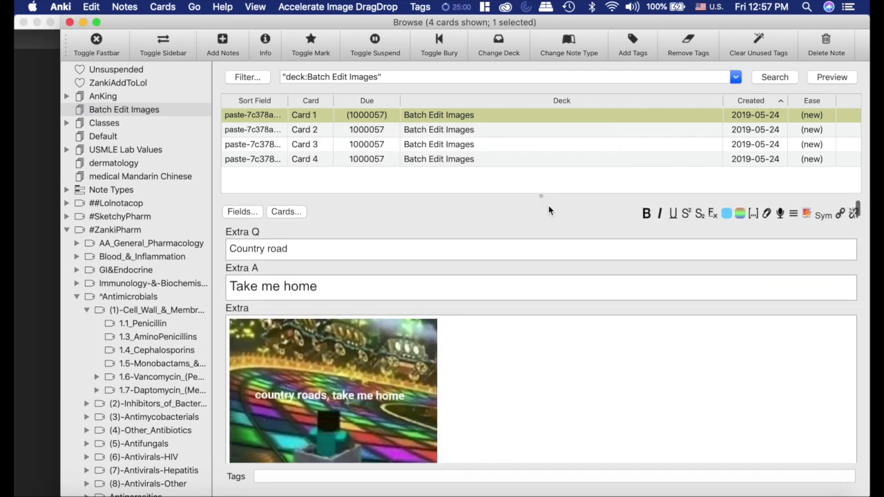
# - Enlarge the card list, list the cards tagged #ZankiPharm 1.1_Penicillin and select all of them
pyautogui.moveTo(545, 200); pyautogui.dragTo(492, 433)
pyautogui.scroll(-2, 104, 296)
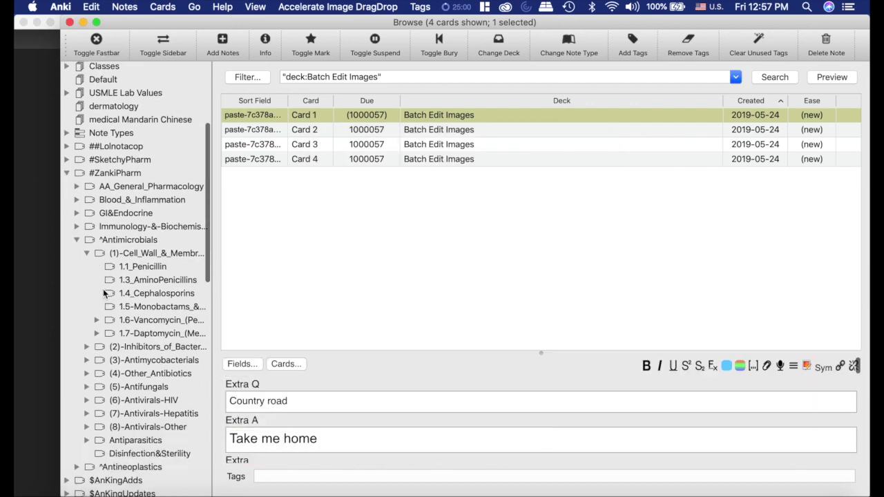
pyautogui.click(135, 267)
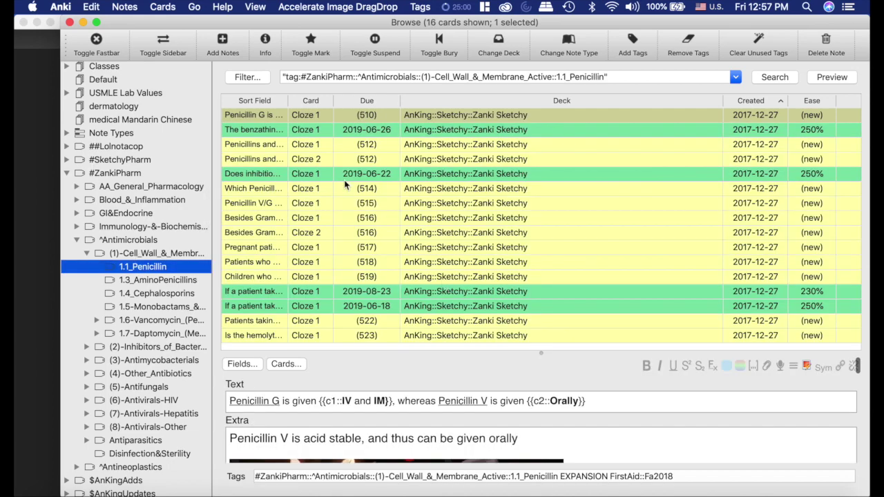
pyautogui.click(310, 174)
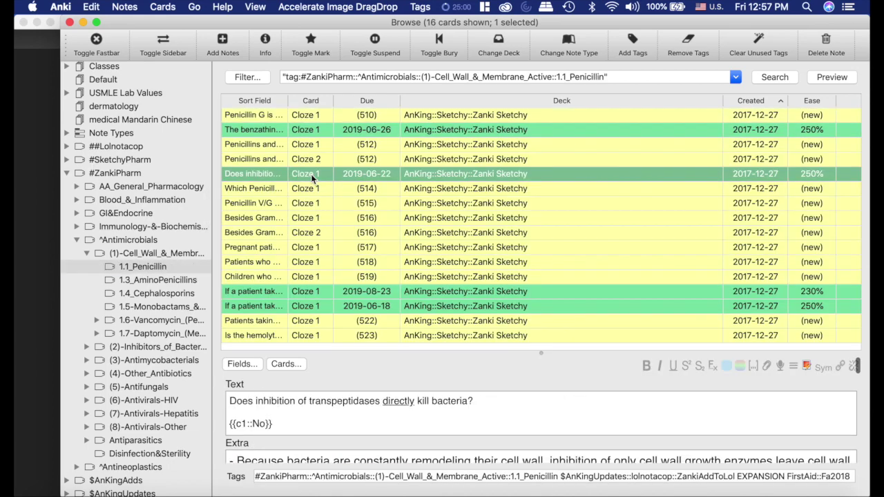
pyautogui.press('super+a')
# - Batch edit the selected notes to add the copied lyrics image code after the First Aid field's content, inserted as HTML
pyautogui.click(91, 6)
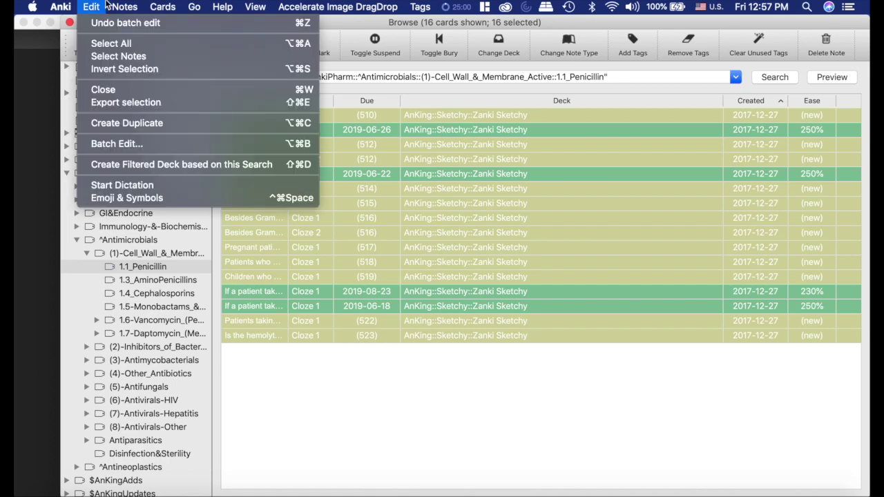
pyautogui.click(126, 147)
pyautogui.press('super+v')
pyautogui.click(376, 334)
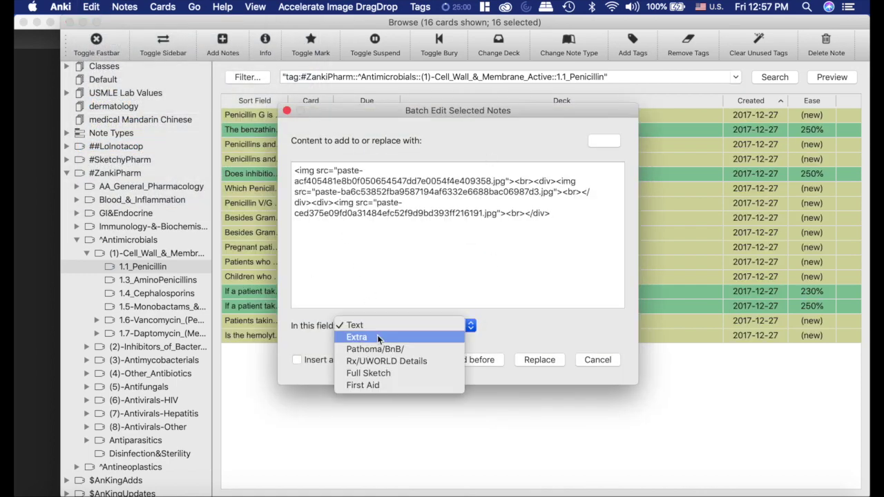
pyautogui.click(381, 384)
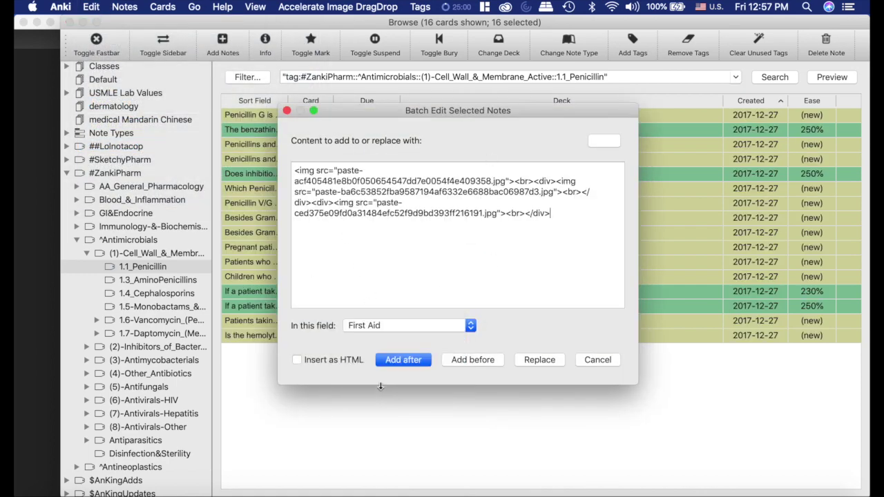
pyautogui.click(297, 360)
pyautogui.click(409, 360)
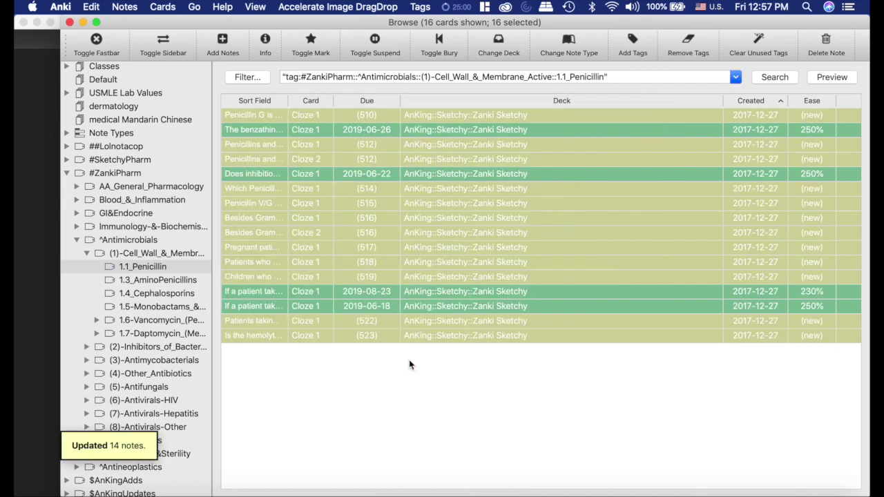
# - Preview the answer of the benzathine penicillin card and reveal its Full Sketch and First Aid images
pyautogui.click(276, 131)
pyautogui.scroll(-5, 444, 417)
pyautogui.scroll(10, 444, 417)
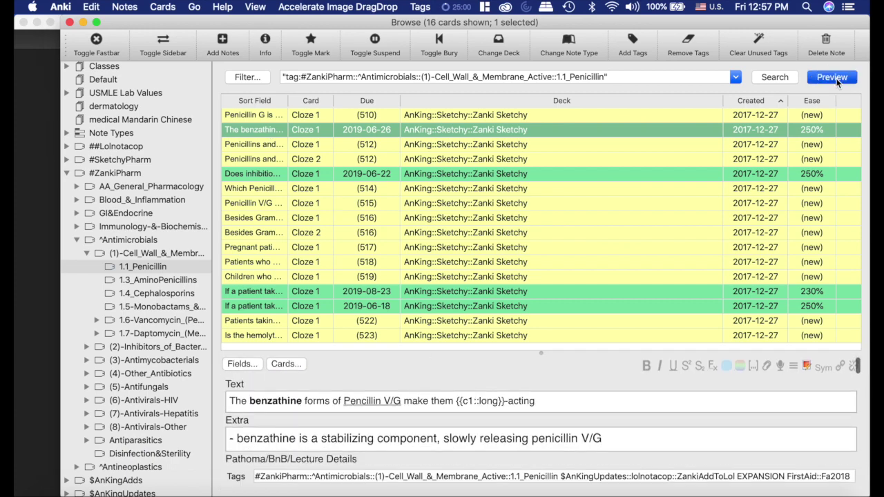
pyautogui.click(829, 80)
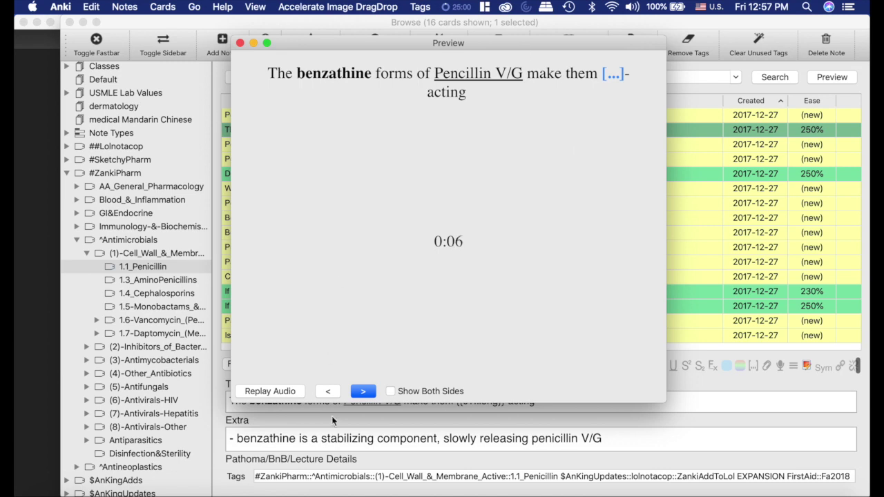
pyautogui.click(364, 392)
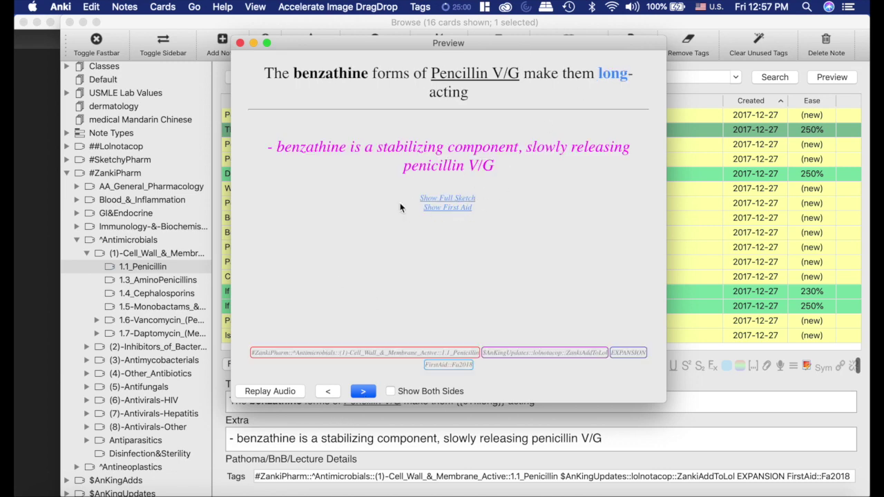
pyautogui.click(464, 199)
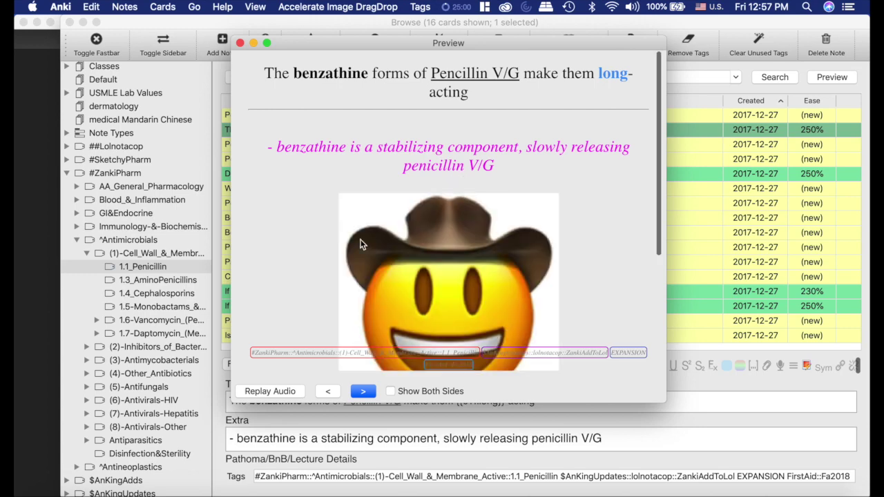
pyautogui.scroll(-5, 361, 243)
pyautogui.click(456, 259)
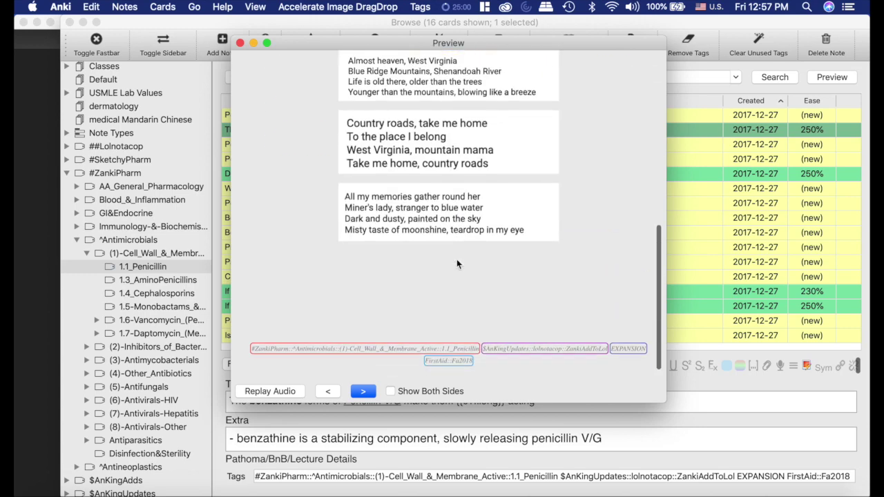